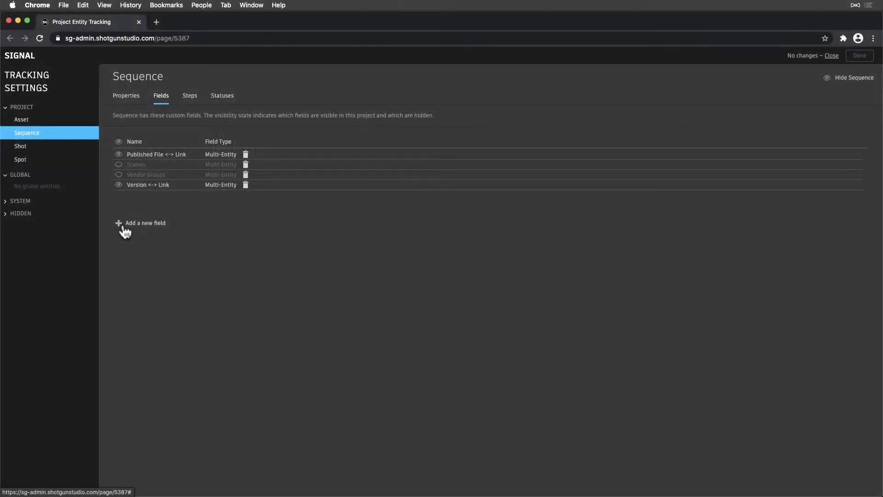
Add a Number field 'Order' to Sequence, described as 'The order in which sequences appear', for all active projects
left_click(123, 225)
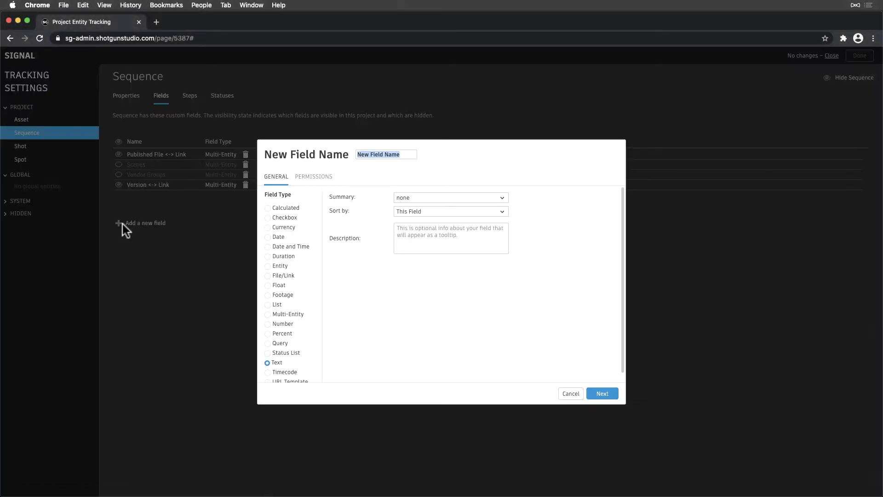
type("Order")
left_click(276, 323)
type("The order in which sequences appear")
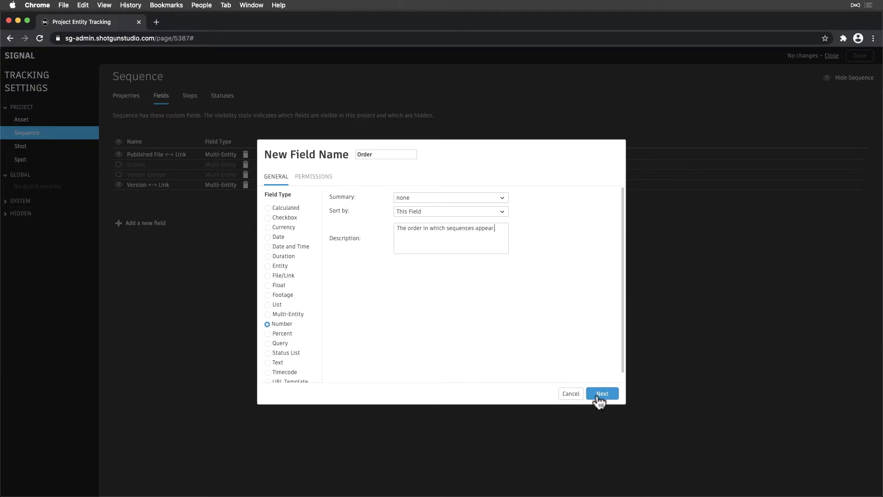
left_click(597, 394)
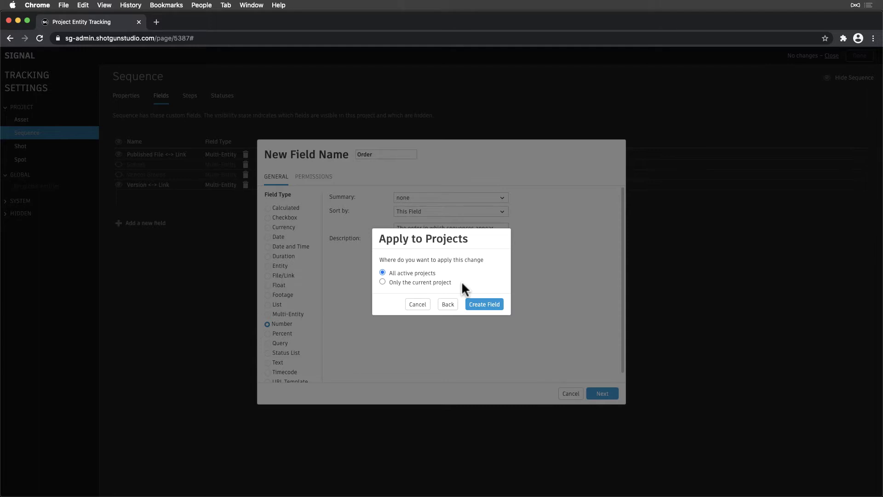
left_click(486, 306)
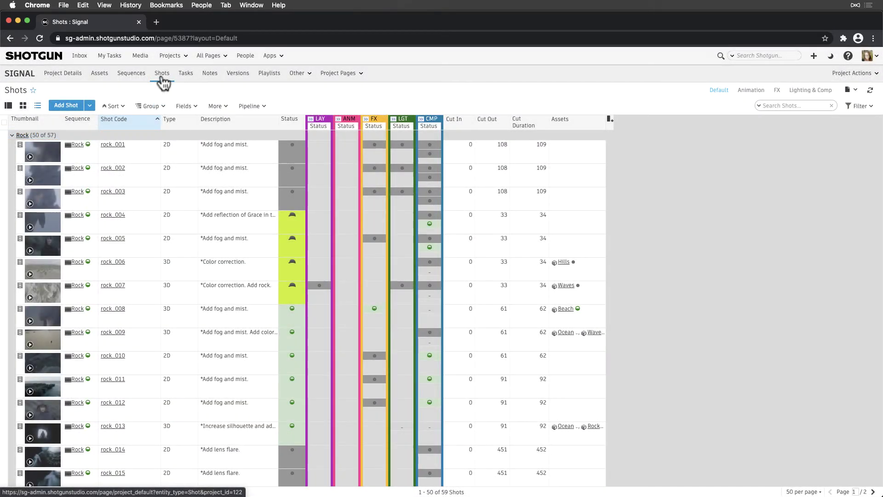
Open Tracking Settings on Shot's properties and expand the System and Hidden entity lists
left_click(871, 76)
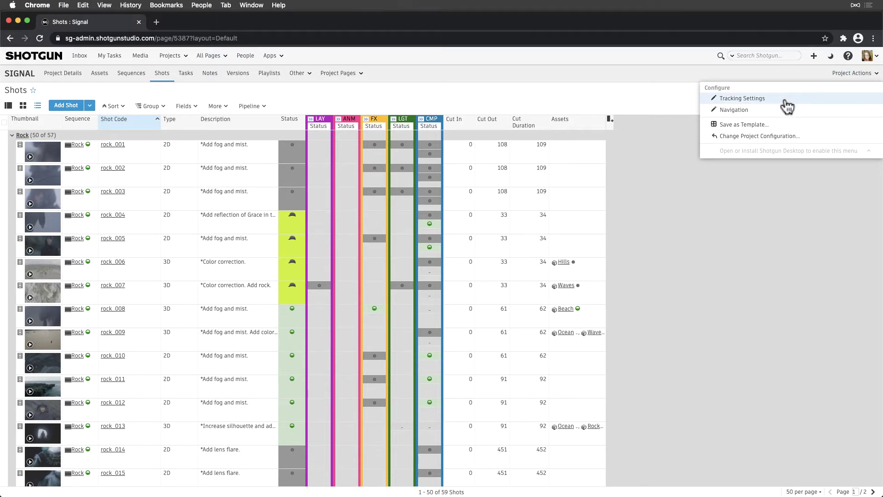
left_click(742, 98)
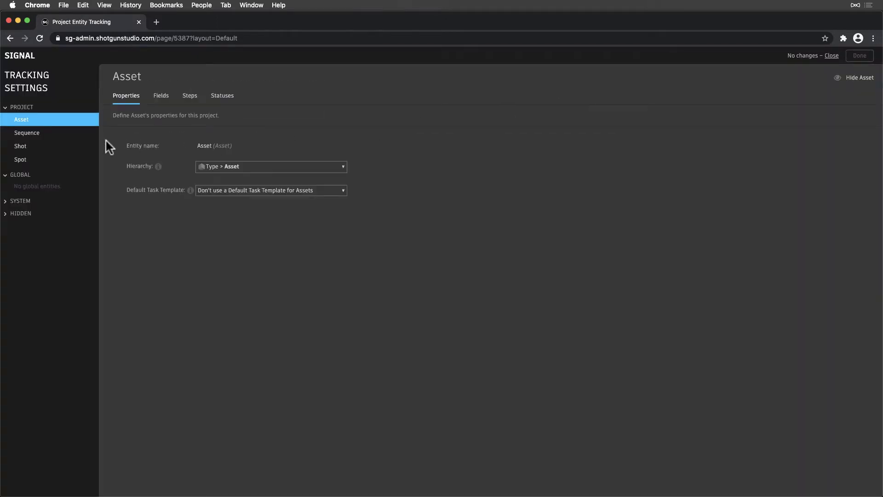
left_click(57, 145)
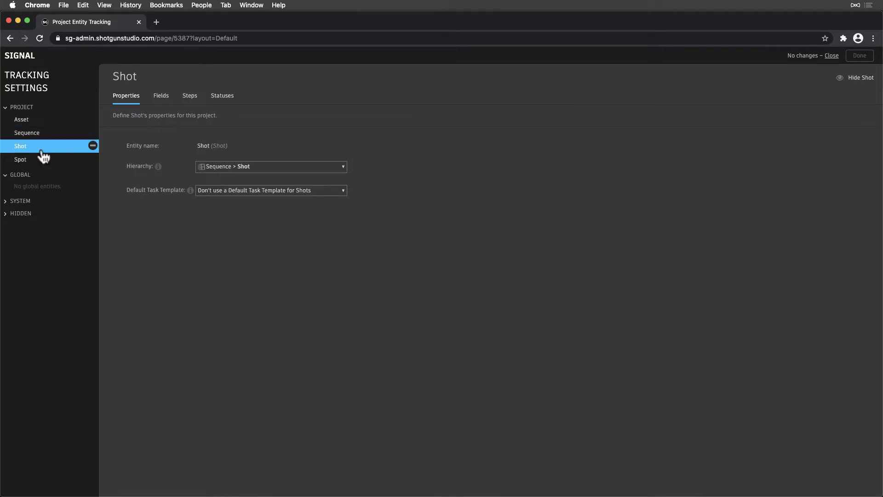
left_click(10, 201)
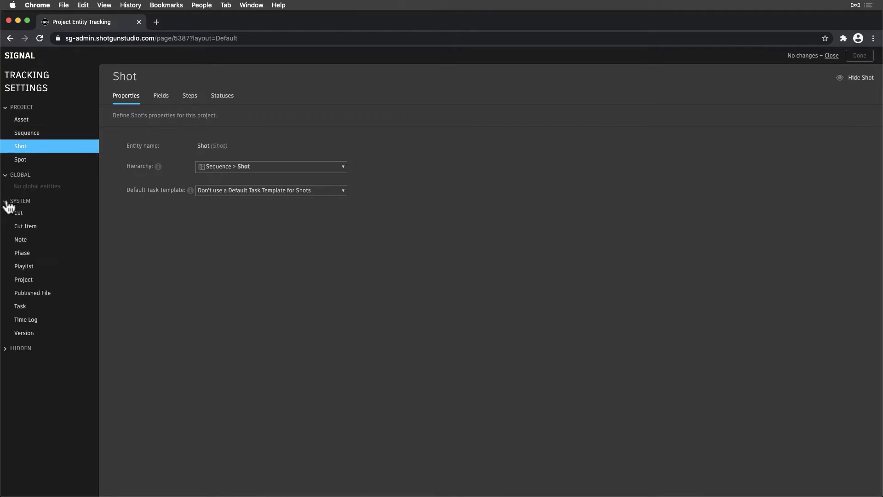
left_click(10, 349)
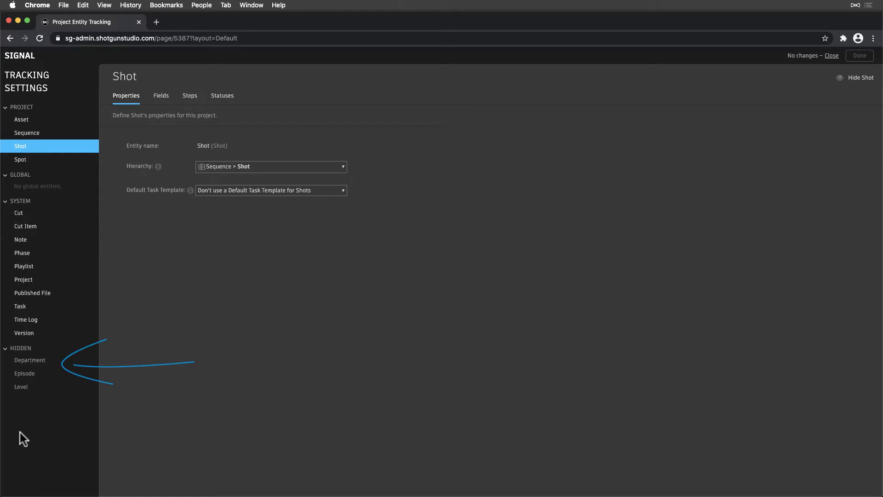
Hide Spot from the project, then review Asset's hierarchy options and its custom fields
left_click(92, 159)
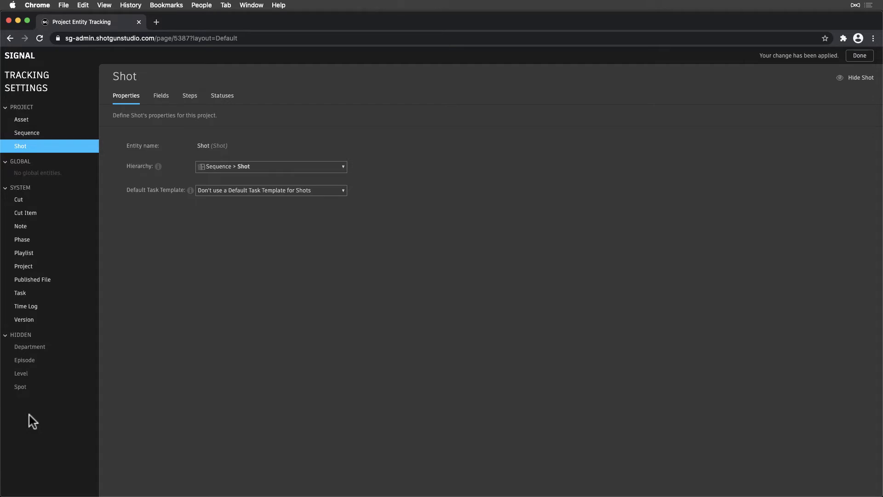
left_click(38, 118)
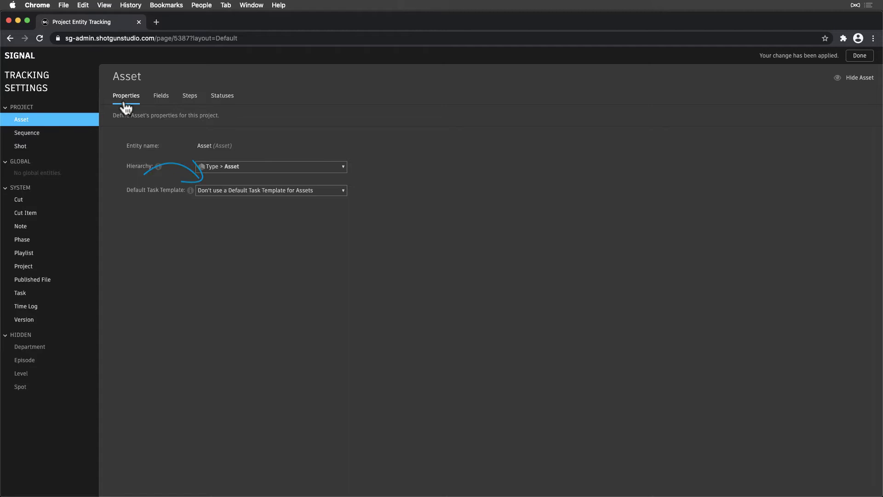
left_click(345, 169)
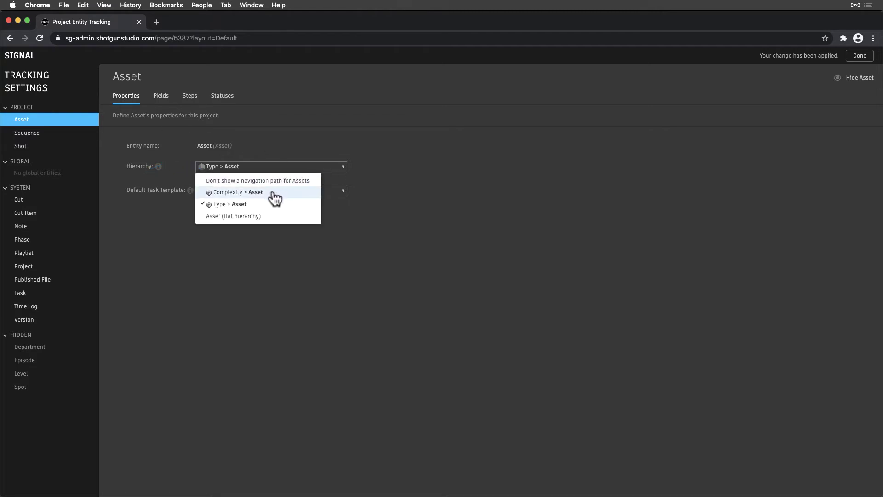
left_click(275, 236)
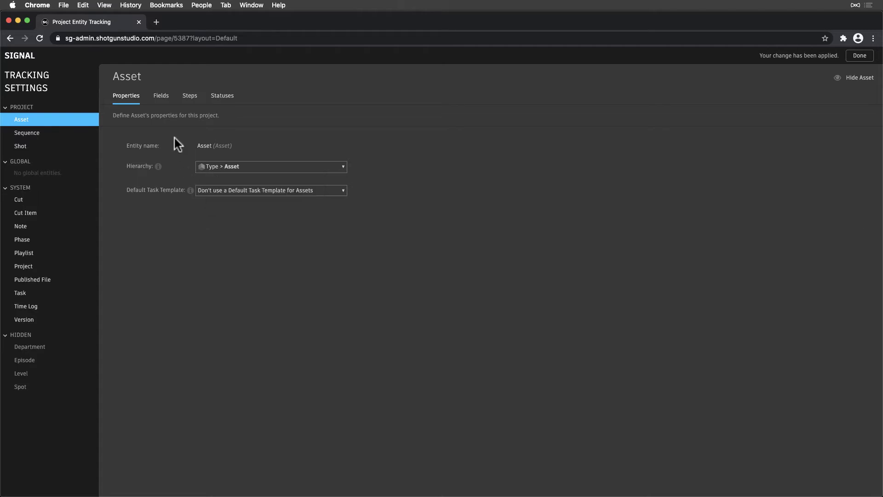
left_click(162, 101)
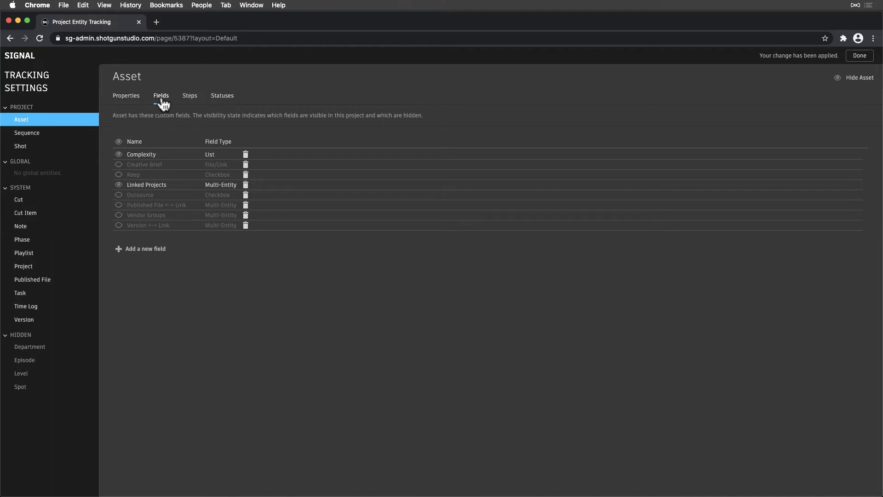
Move Asset's Rig step below Texture, keep it visible, and review Asset's statuses
left_click(190, 100)
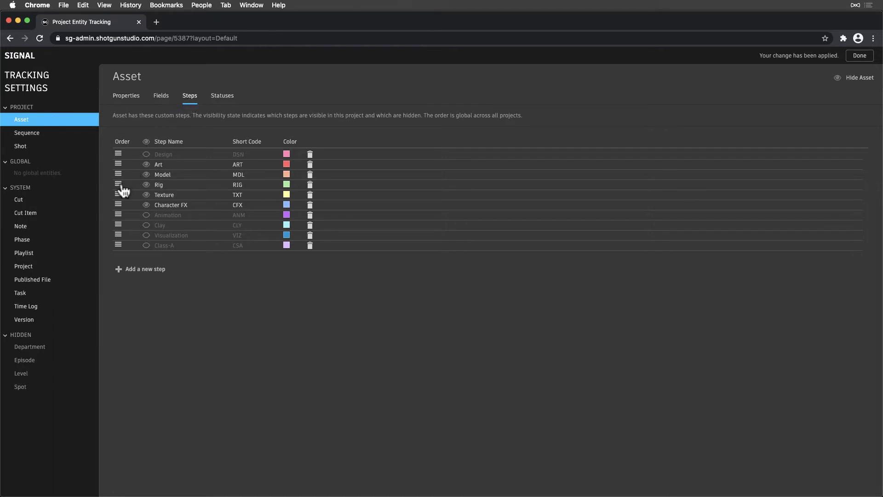
left_click_drag(120, 190, 121, 198)
left_click(147, 196)
left_click(146, 195)
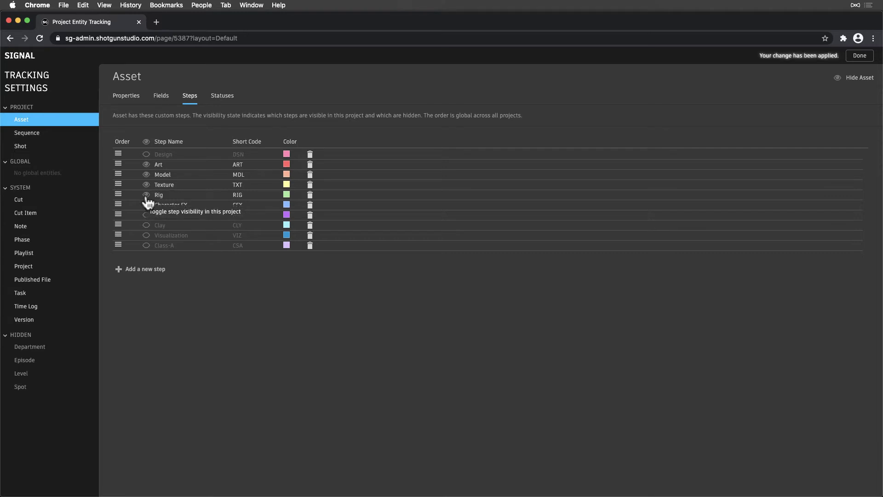
left_click(225, 98)
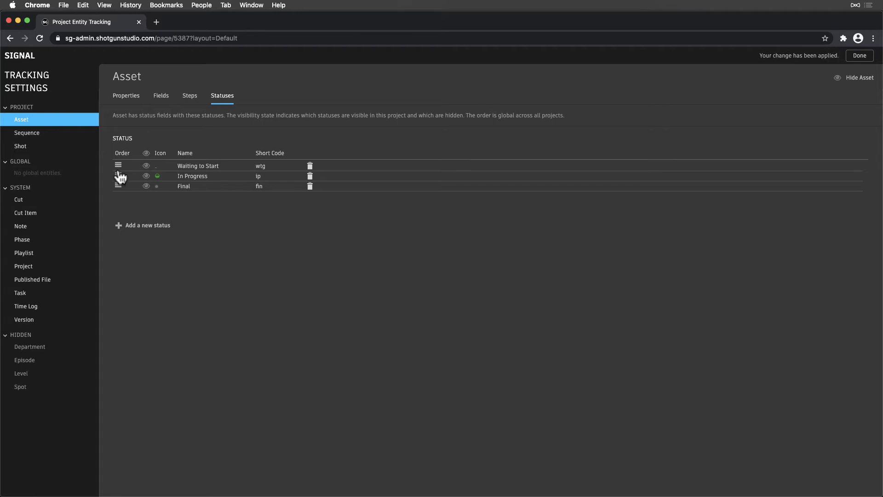
left_click_drag(120, 167, 122, 172)
Create a new project named 'Space Season 2' from the Episodic TV Template
left_click(858, 55)
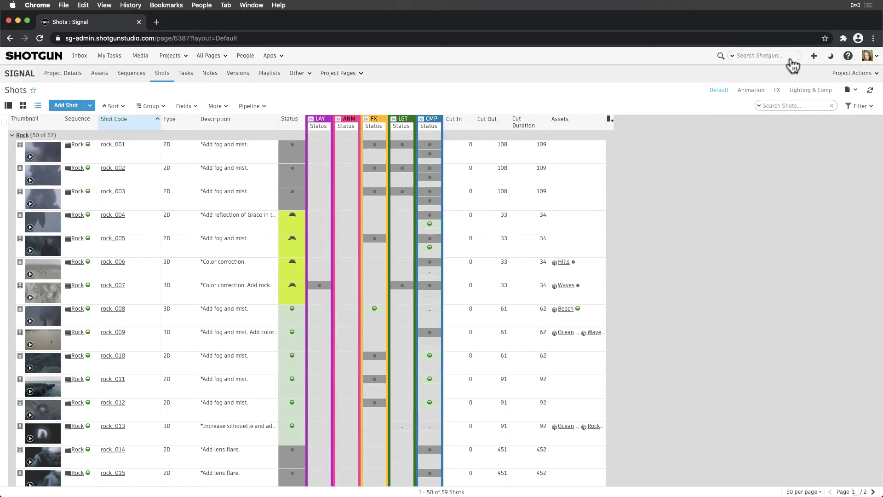
left_click(184, 56)
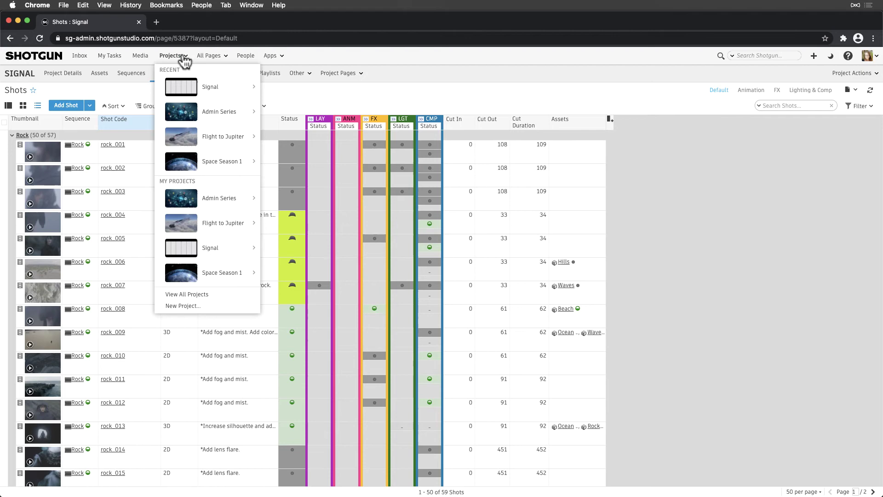
left_click(196, 305)
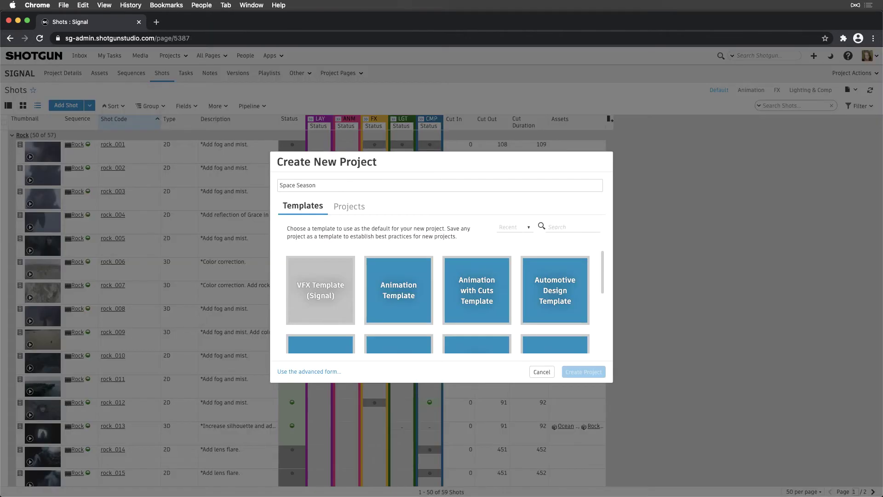
type("Space Season 2")
scroll(339, 286, "down", 3)
left_click(312, 322)
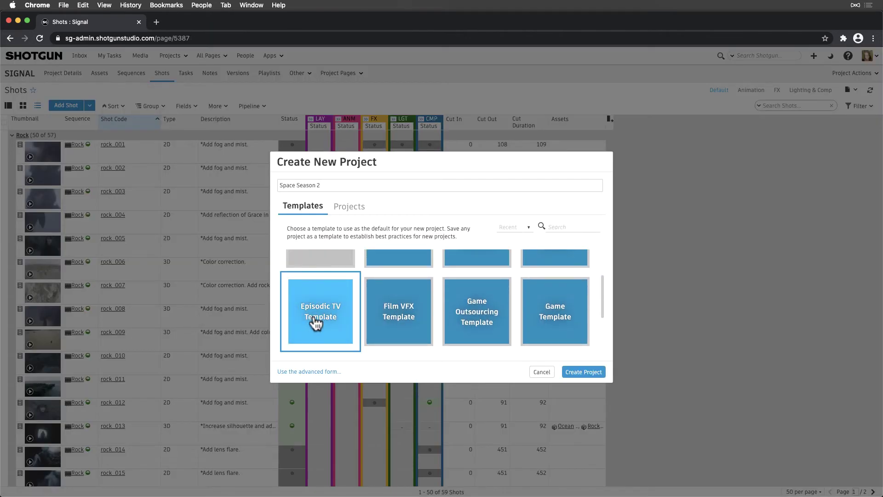
left_click(583, 371)
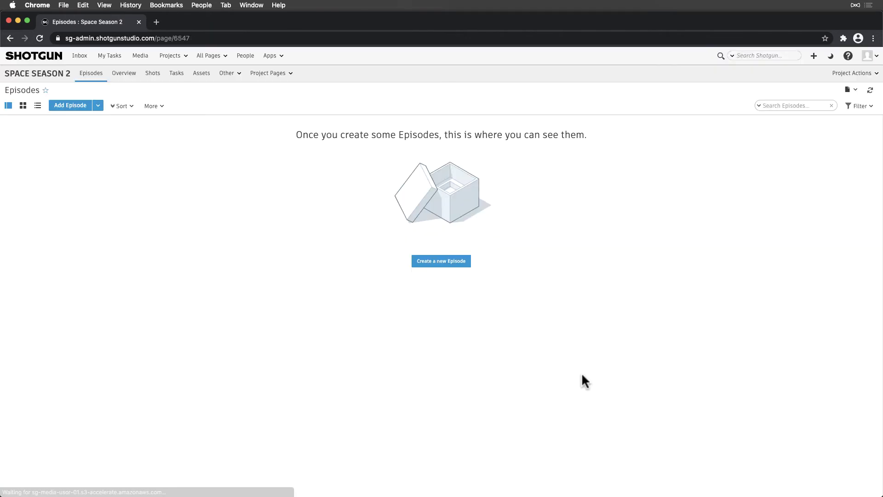
left_click(852, 74)
Remove Sequence from Space Season 2's project entities in Tracking Settings
left_click(795, 100)
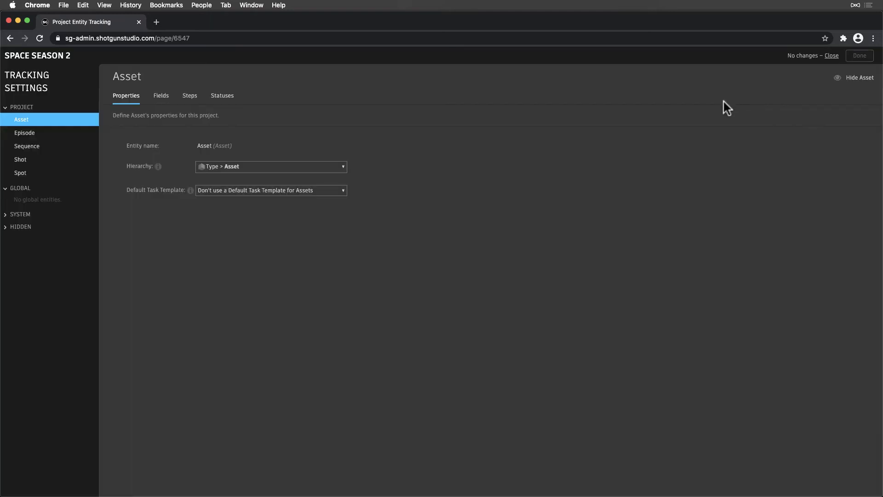
mouse_move(41, 150)
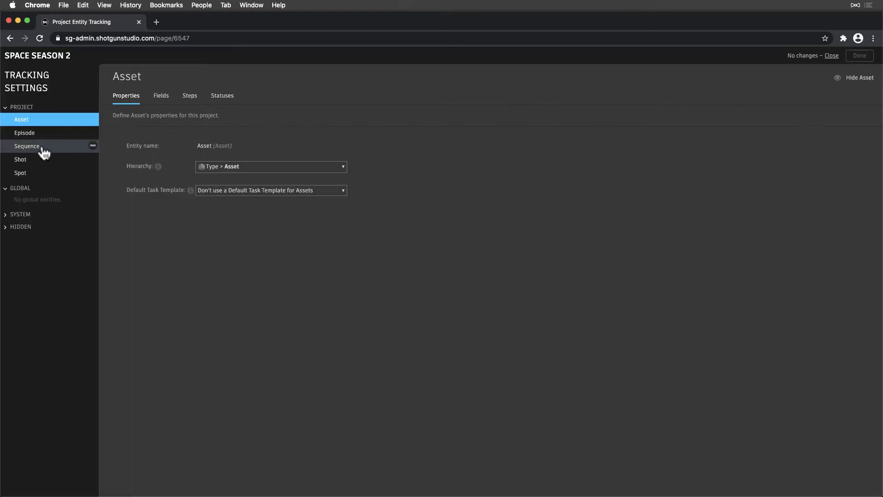
left_click(92, 146)
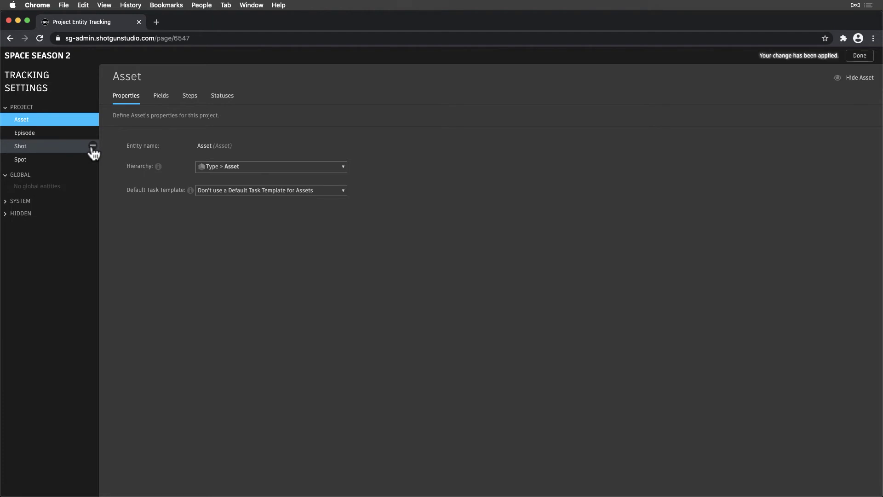
Add an Entity field 'Episode' to Shot, linked to Episodes, for the current project only
left_click(26, 147)
left_click(161, 96)
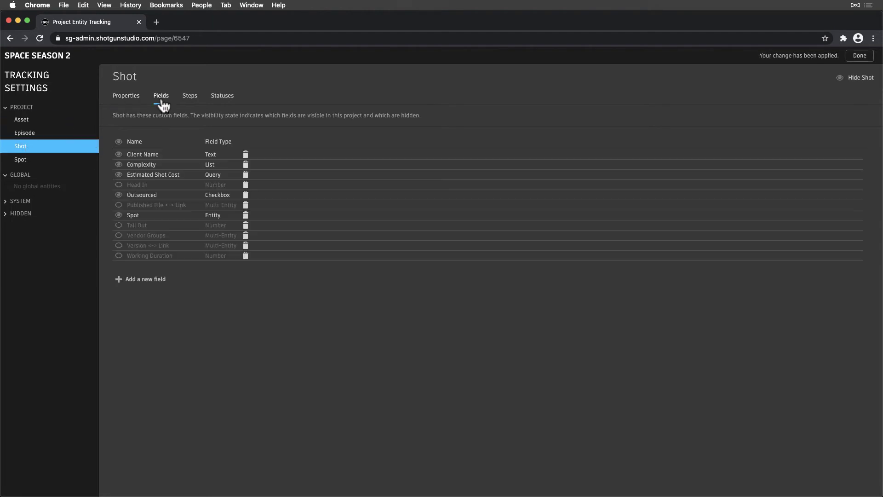
left_click(133, 279)
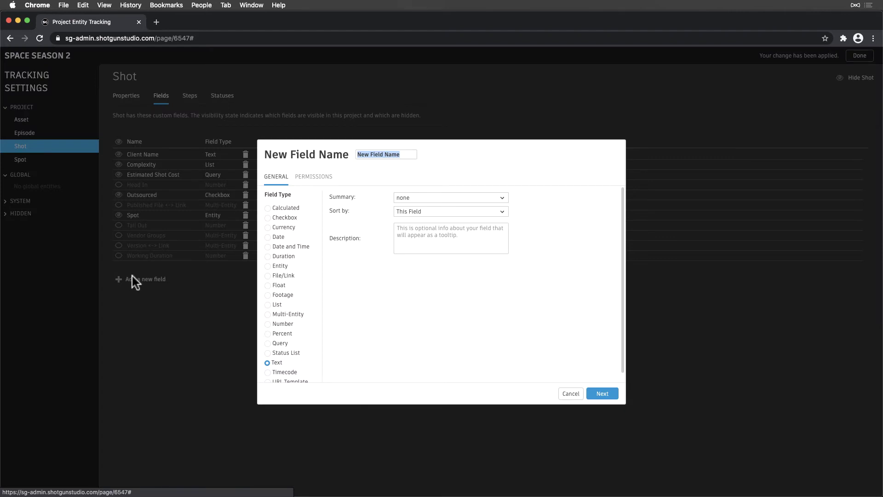
type("Episode")
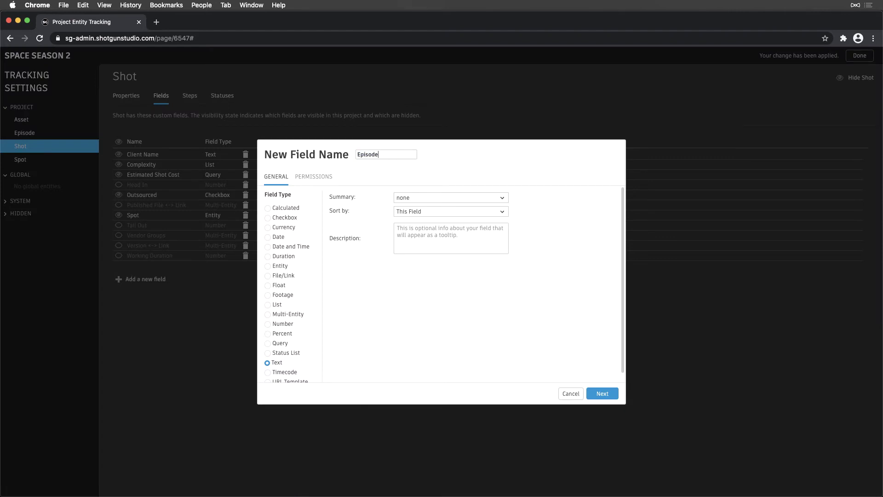
left_click(268, 267)
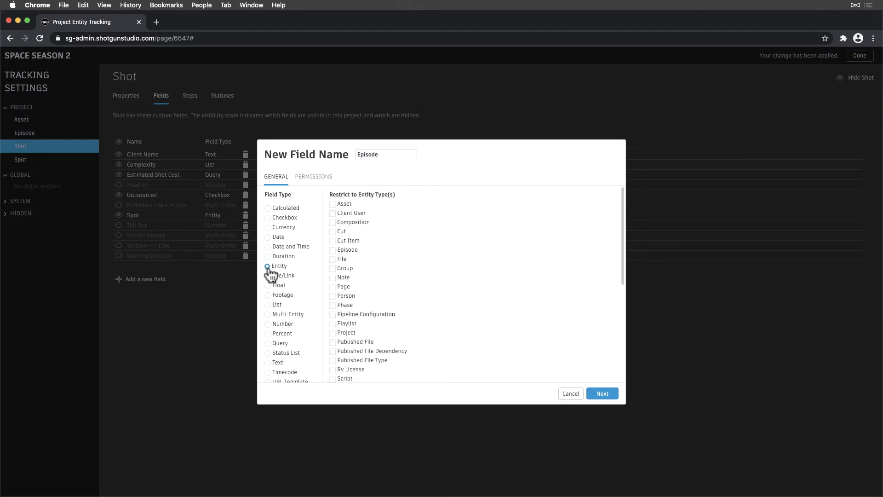
left_click(333, 251)
scroll(426, 294, "down", 8)
left_click(602, 394)
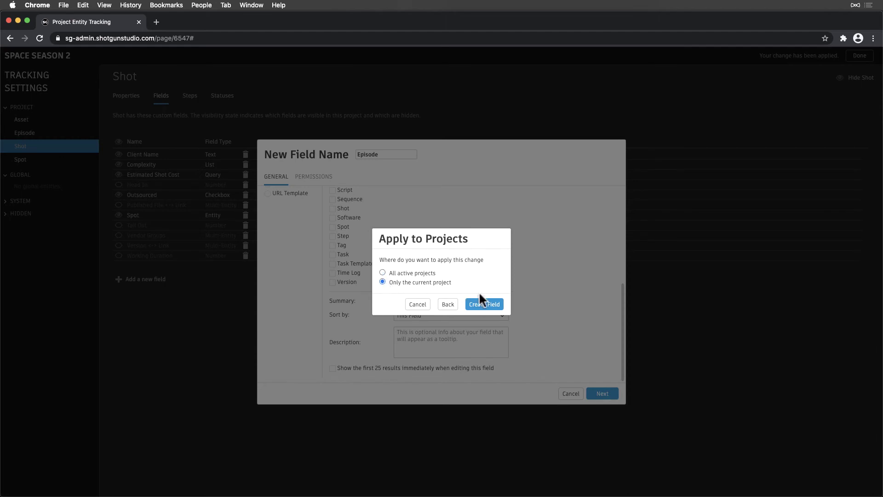
left_click(483, 306)
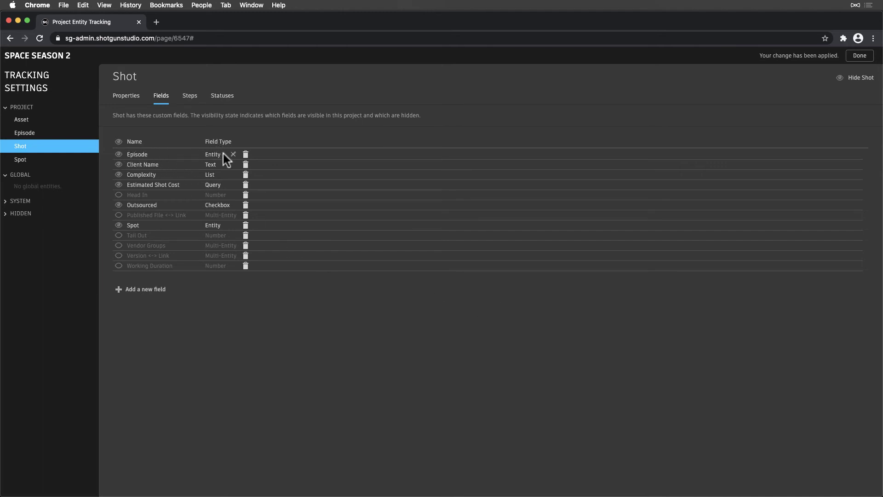
Set Shot's hierarchy to Episode > Shot, remove Spot, and close Tracking Settings
left_click(131, 103)
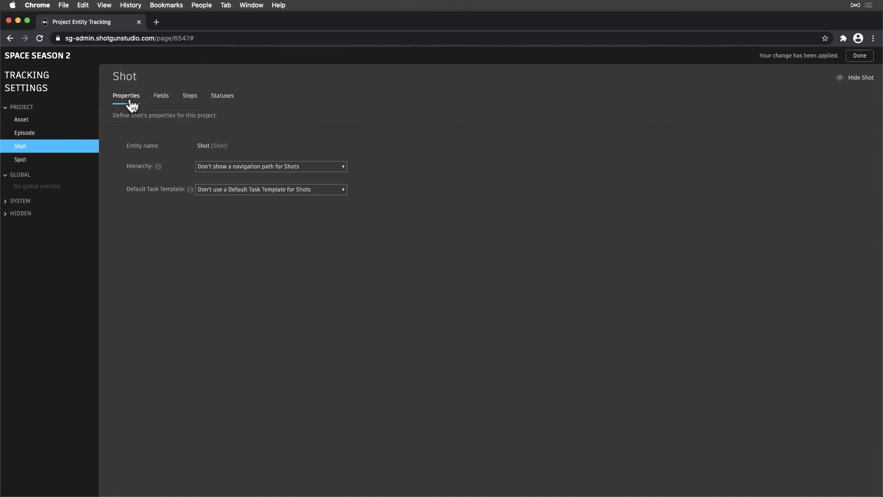
left_click(305, 169)
left_click(261, 253)
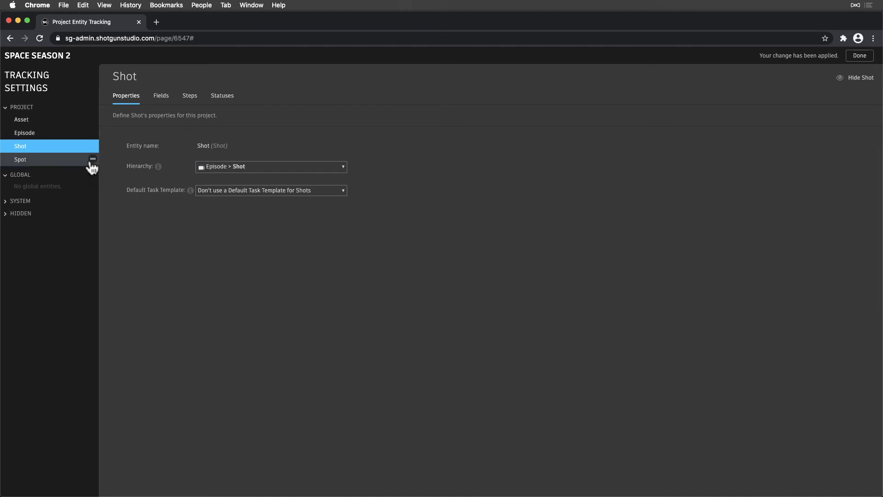
left_click(92, 160)
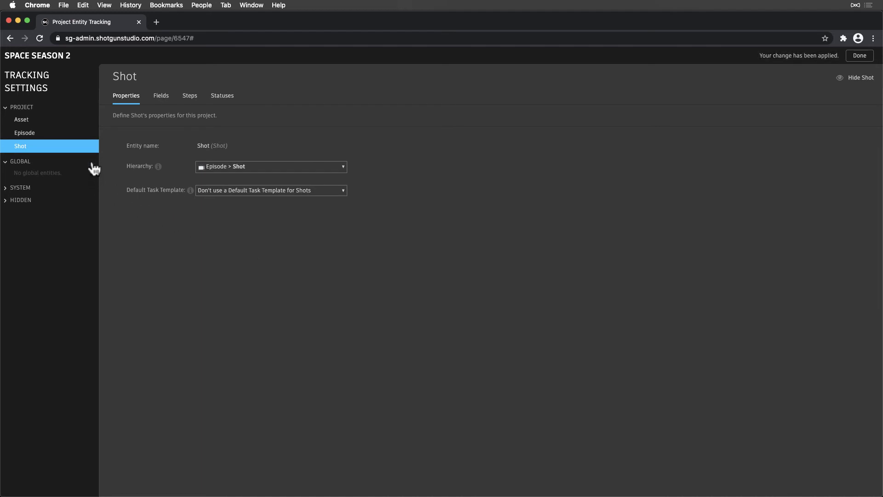
left_click(854, 55)
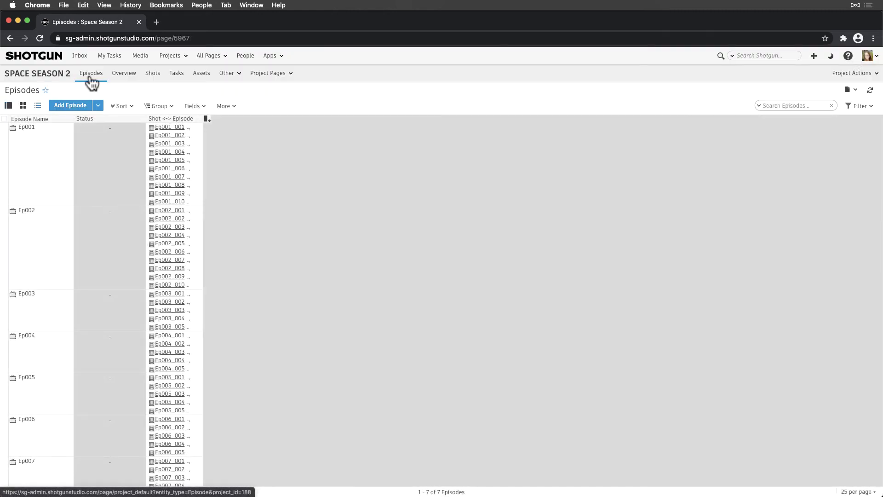
Go from shot Ep001_001 through the episode breadcrumb to Ep002_004, then back to Shots
left_click(155, 79)
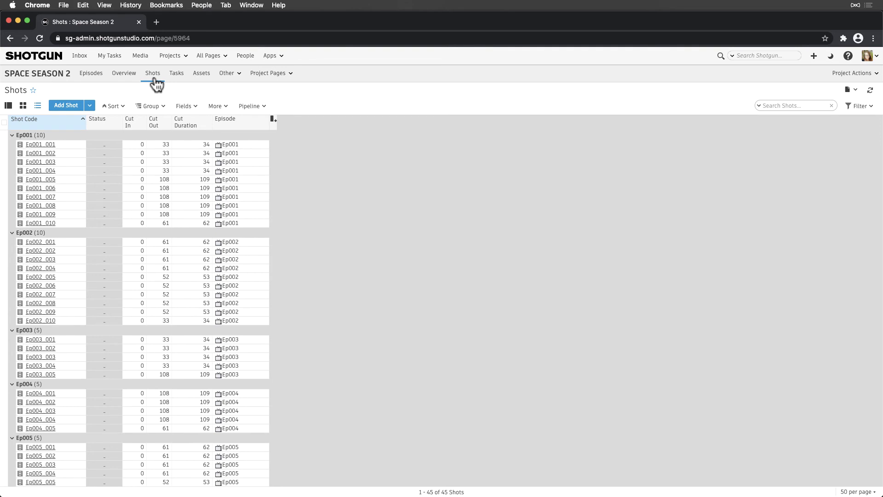
left_click(48, 144)
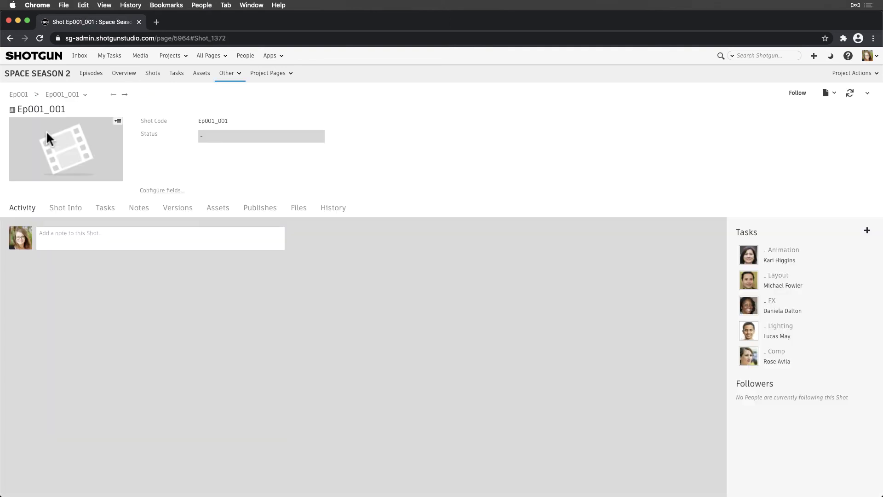
left_click(39, 98)
mouse_move(48, 138)
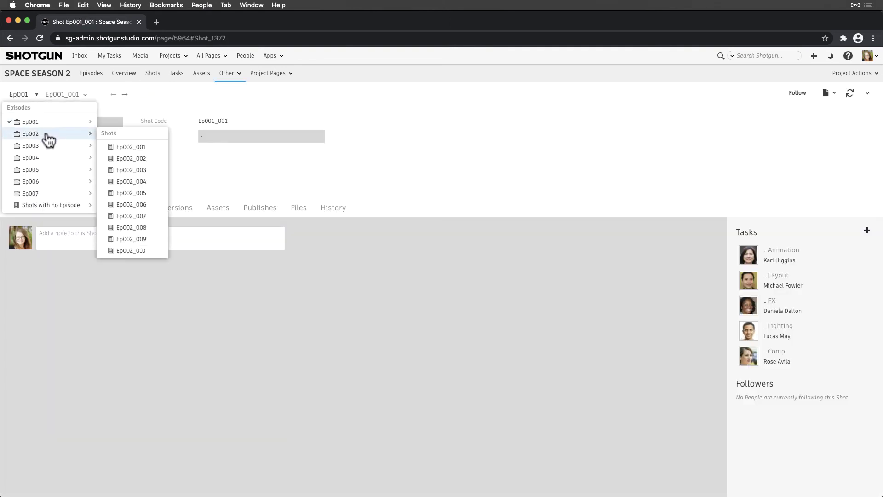
left_click(129, 181)
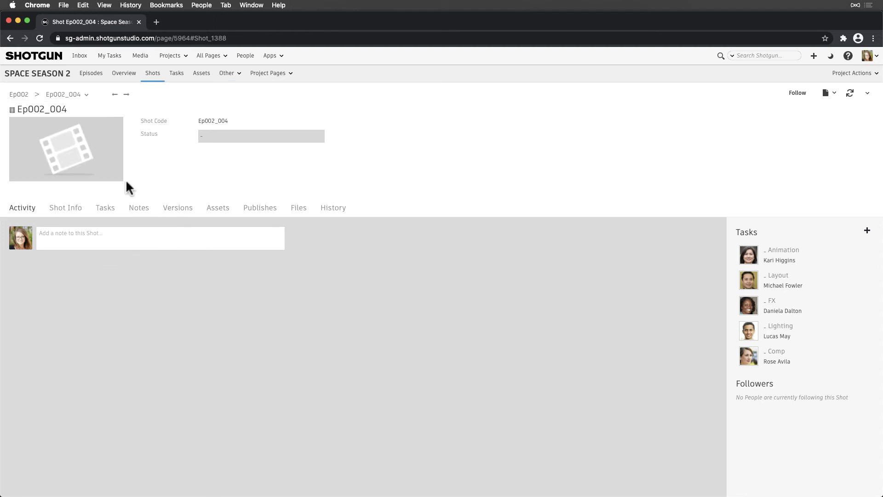
left_click(152, 75)
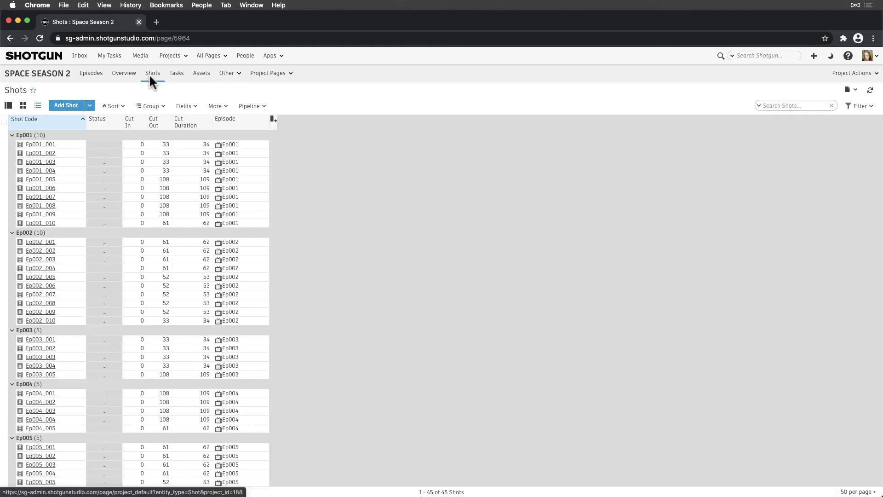
Open the Project Dashboard page from All Project Pages
left_click(284, 76)
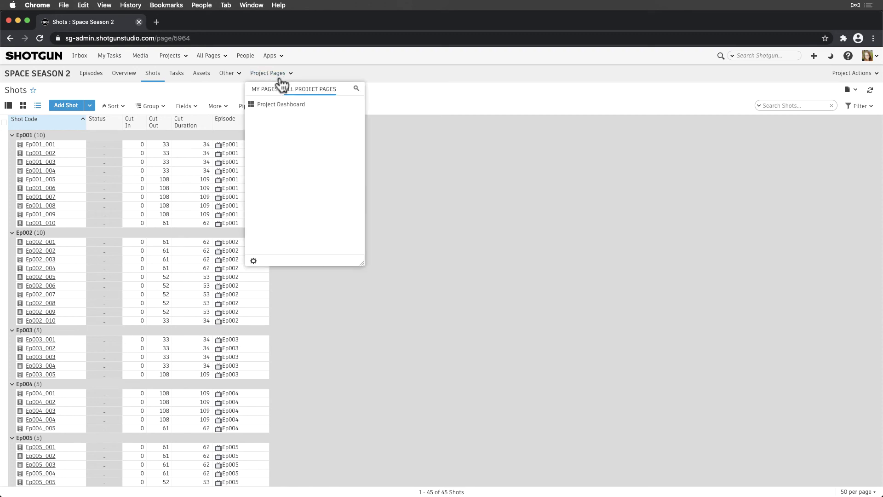
left_click(268, 90)
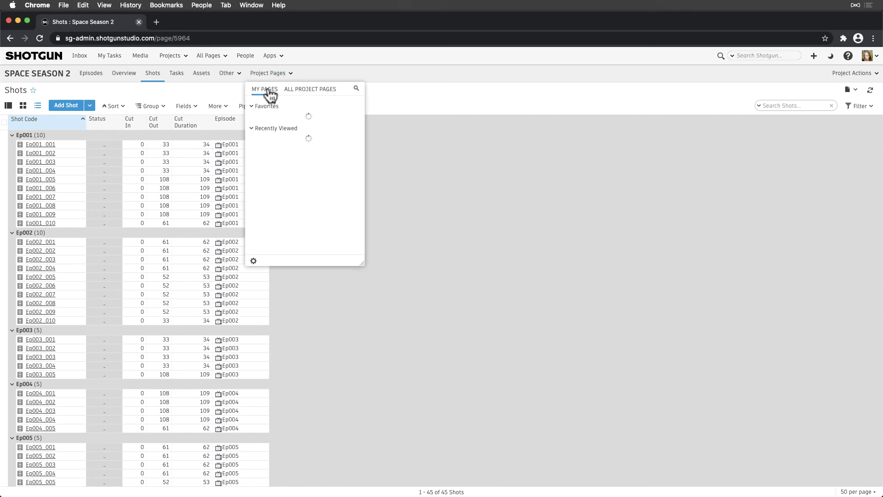
left_click(297, 90)
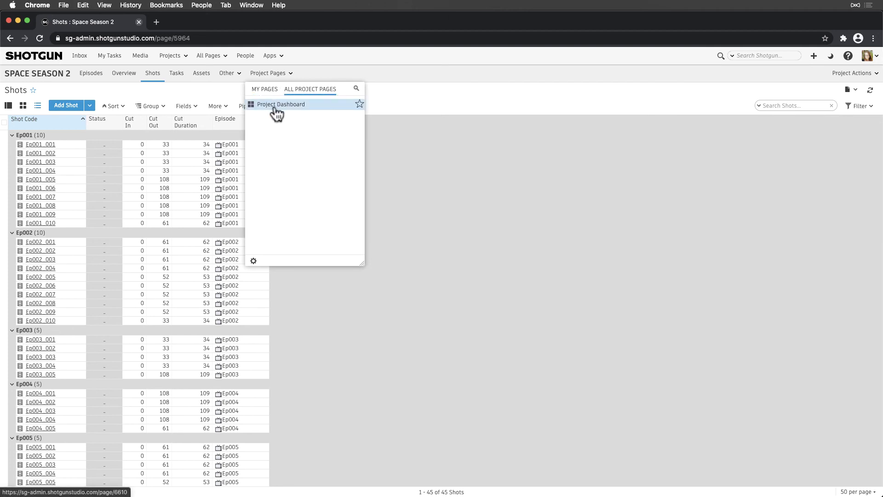
left_click(277, 106)
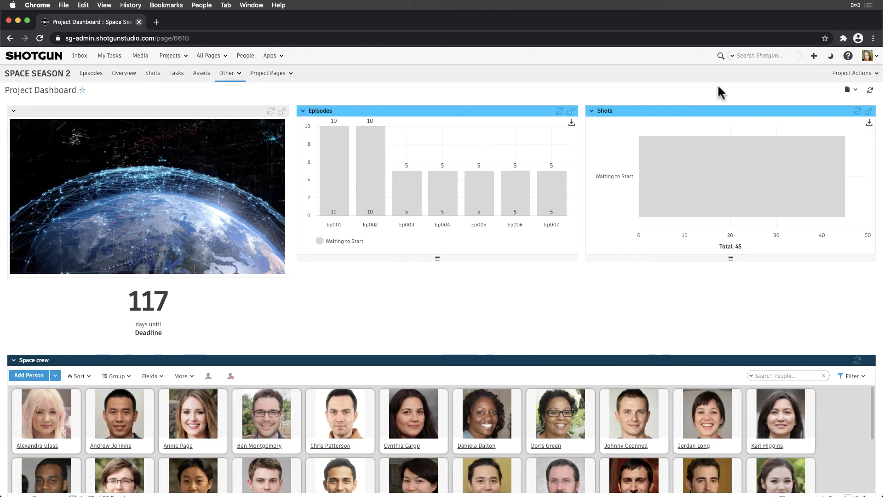
Add Project Dashboard to the navigation as the first tab and remove Overview
left_click(850, 90)
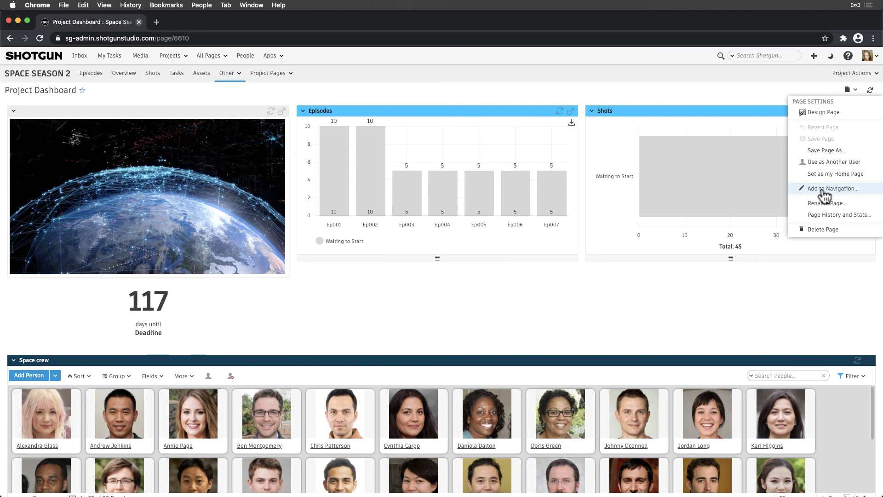
left_click(865, 190)
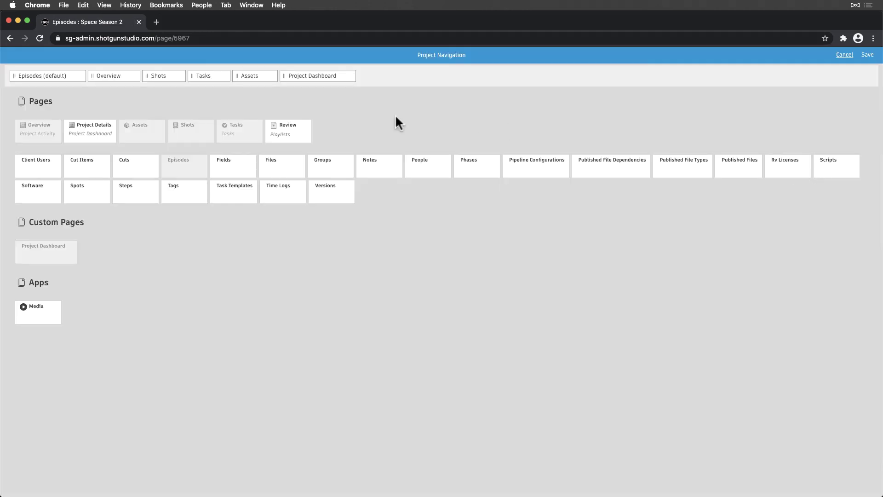
mouse_move(313, 76)
left_mouse_down()
mouse_move(60, 62)
mouse_move(25, 73)
left_mouse_up()
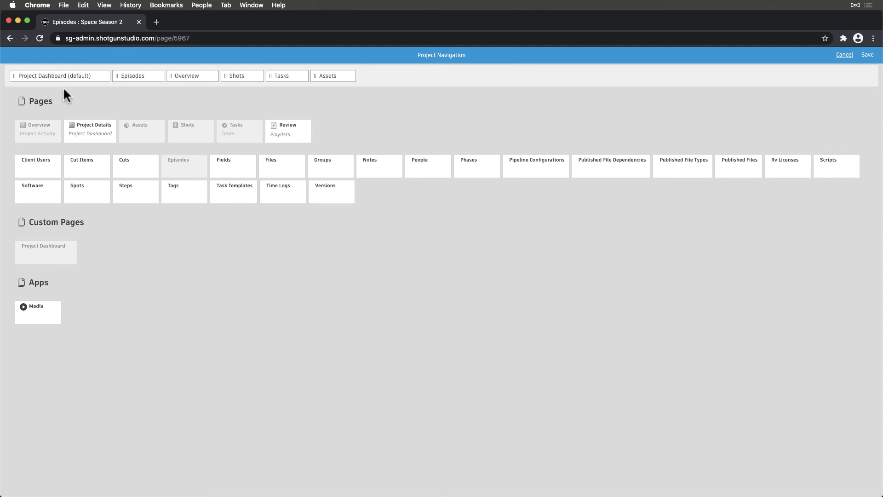
left_click(213, 76)
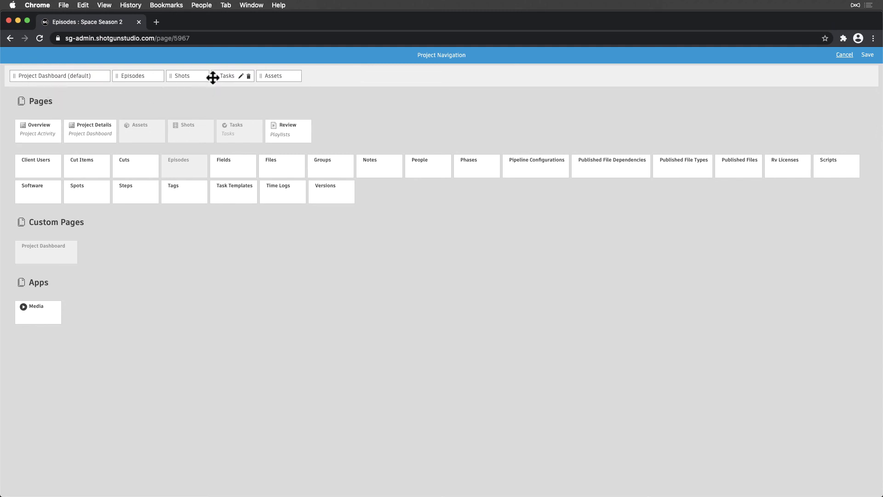